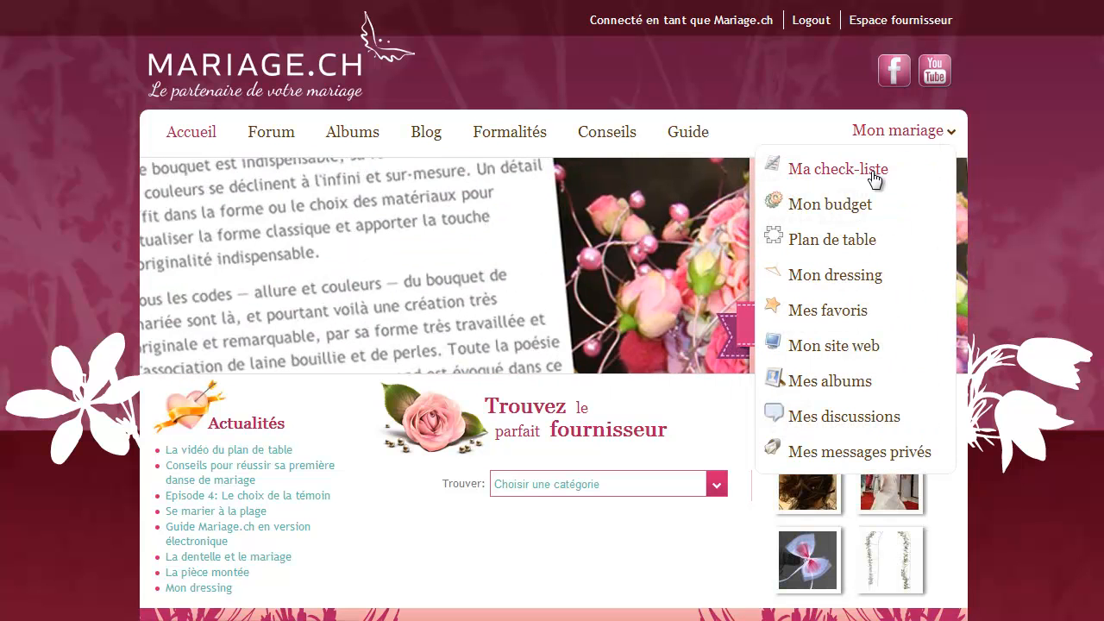
Step: Open the checklist creation form under Ma check-liste and view the available wedding periods and years
click(875, 178)
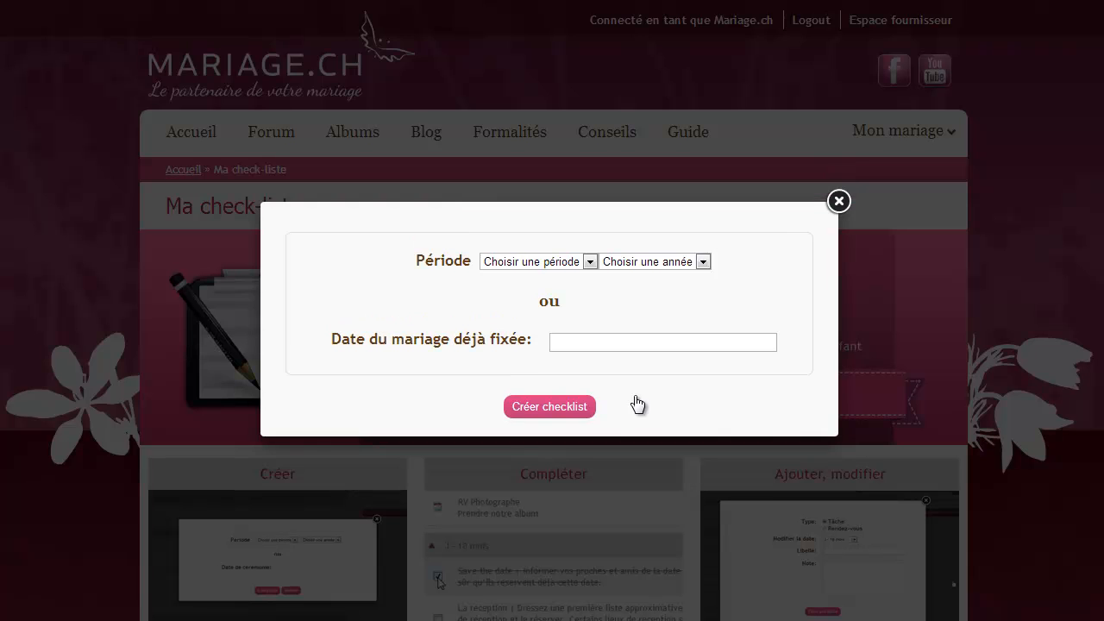
click(588, 261)
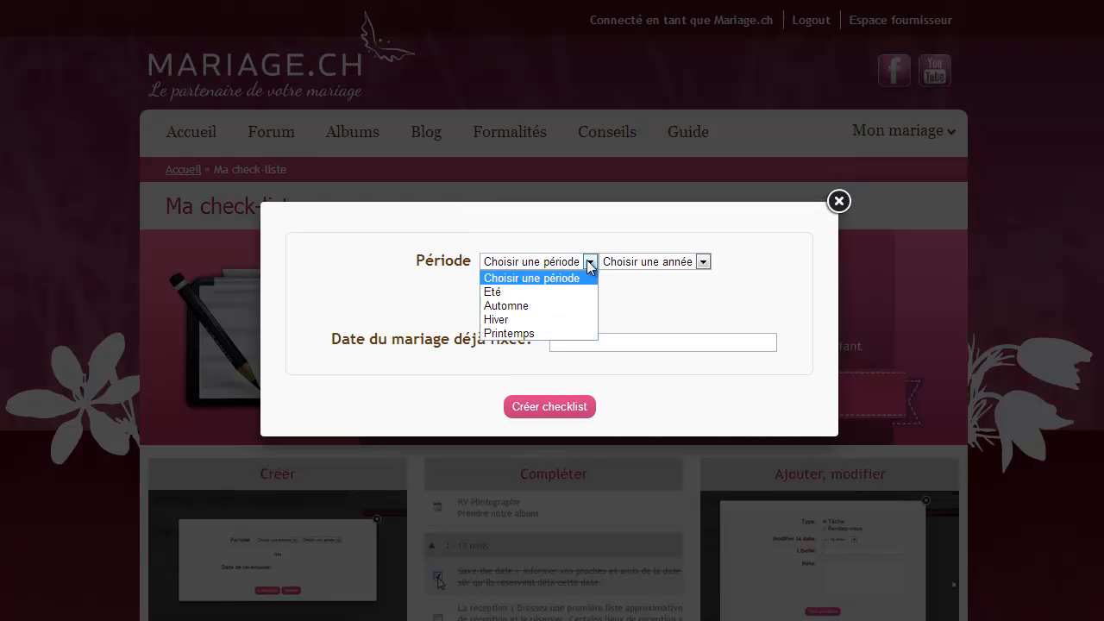
click(588, 261)
click(703, 262)
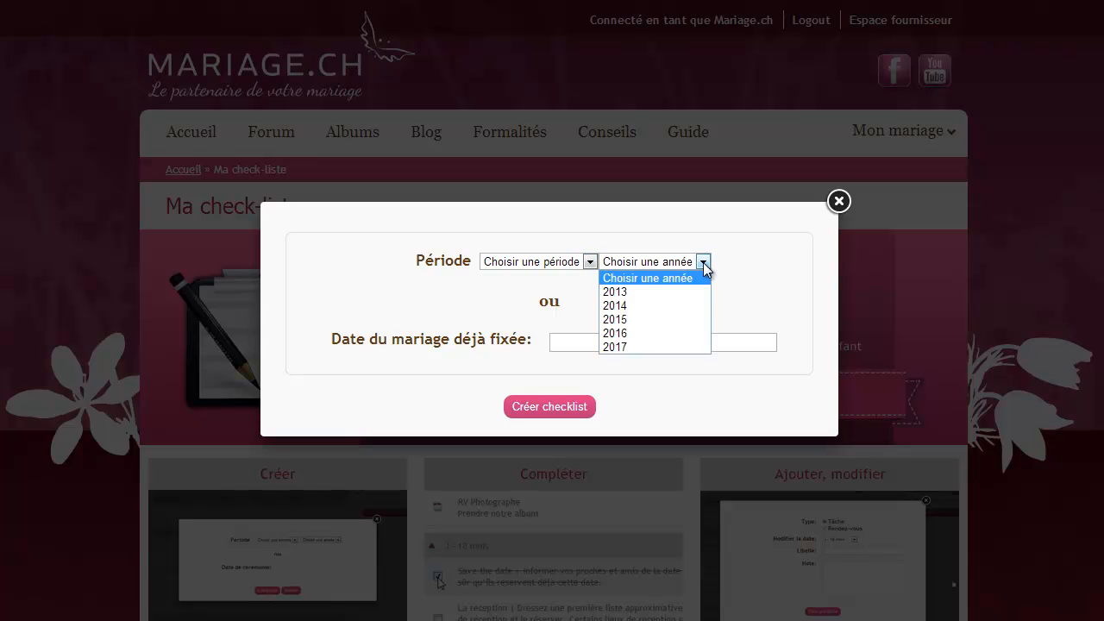
click(703, 262)
Step: Set the fixed wedding date to 28.06.2014 and create the checklist
click(569, 344)
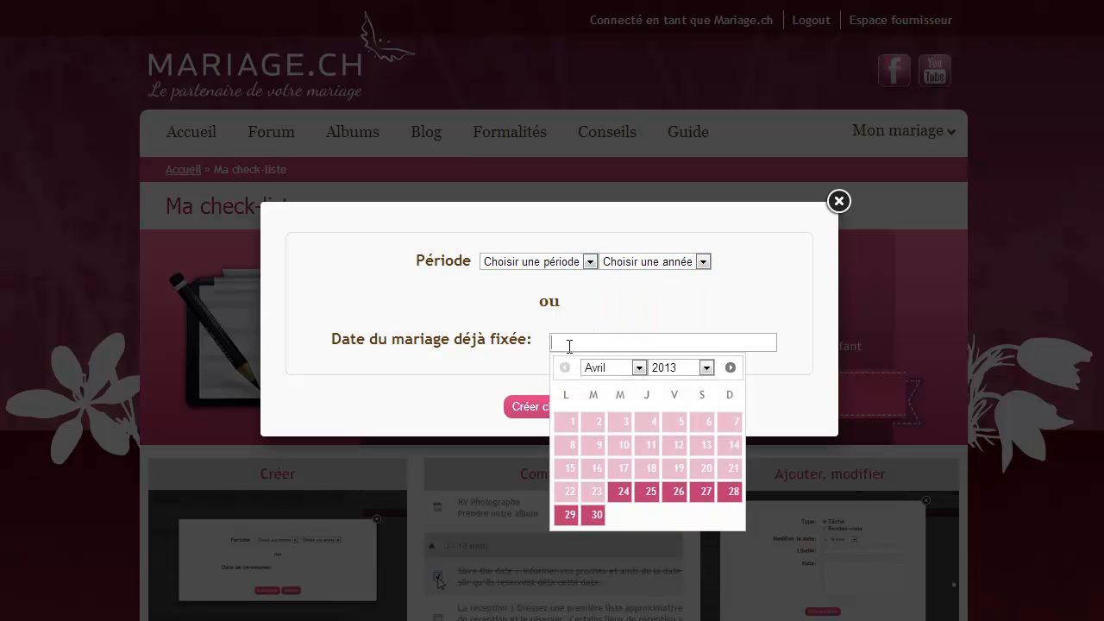
text(28)
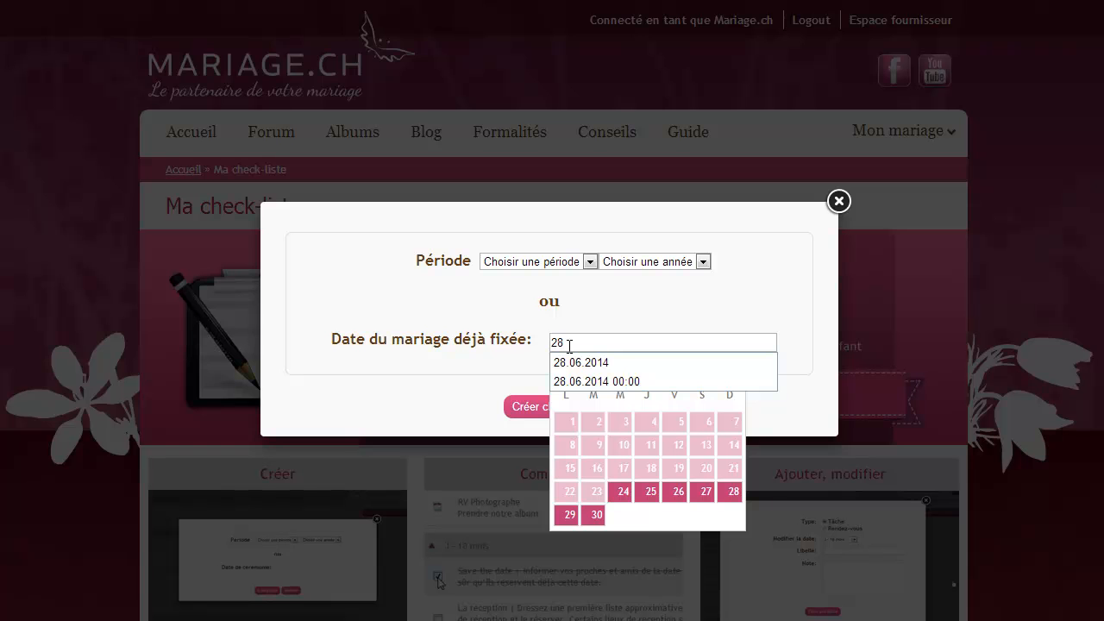
click(577, 365)
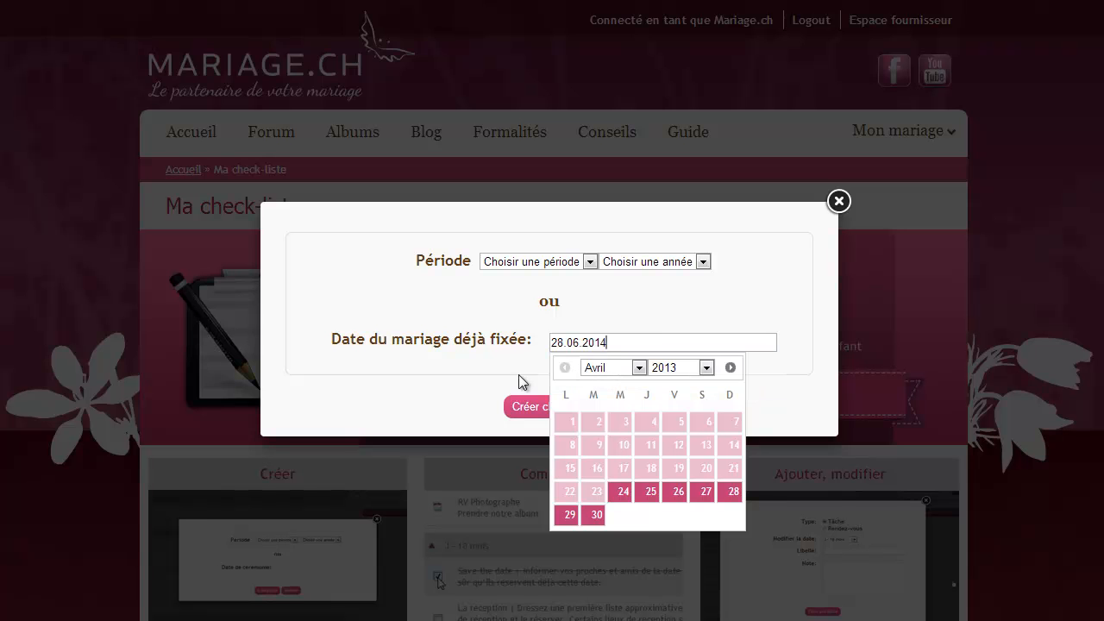
click(461, 369)
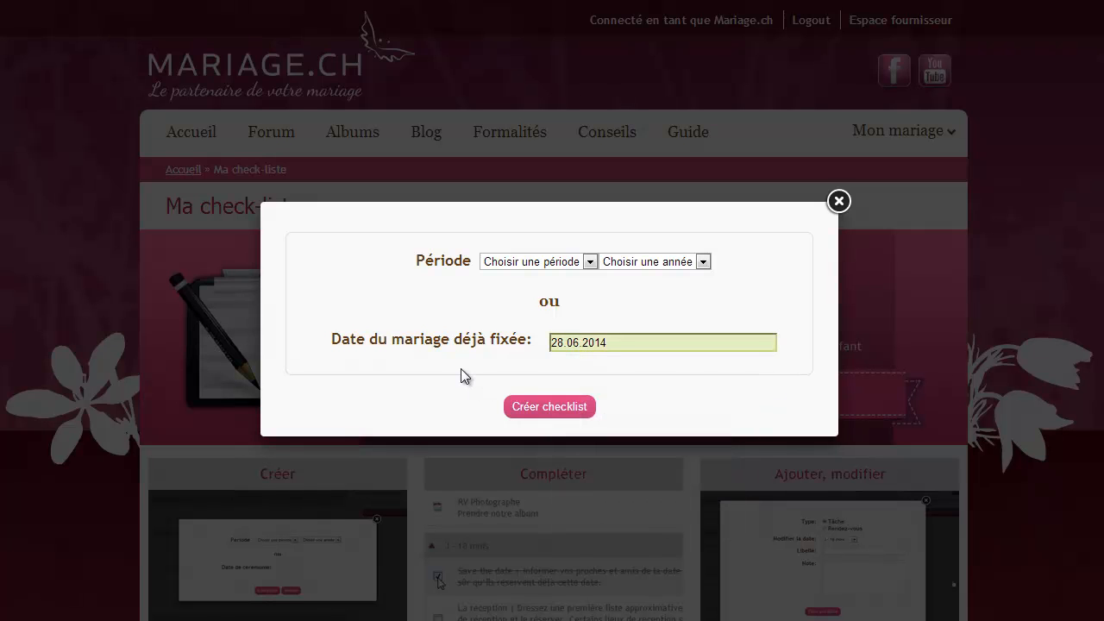
click(545, 409)
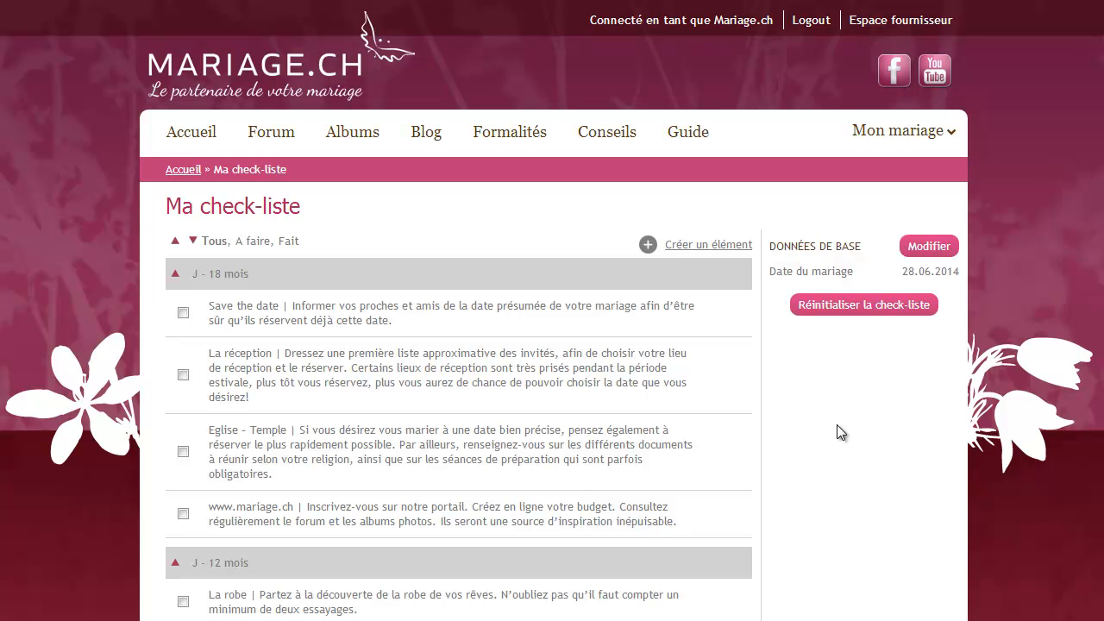
Step: Collapse all checklist sections and look over the full timeline down to Après le jour J
click(175, 243)
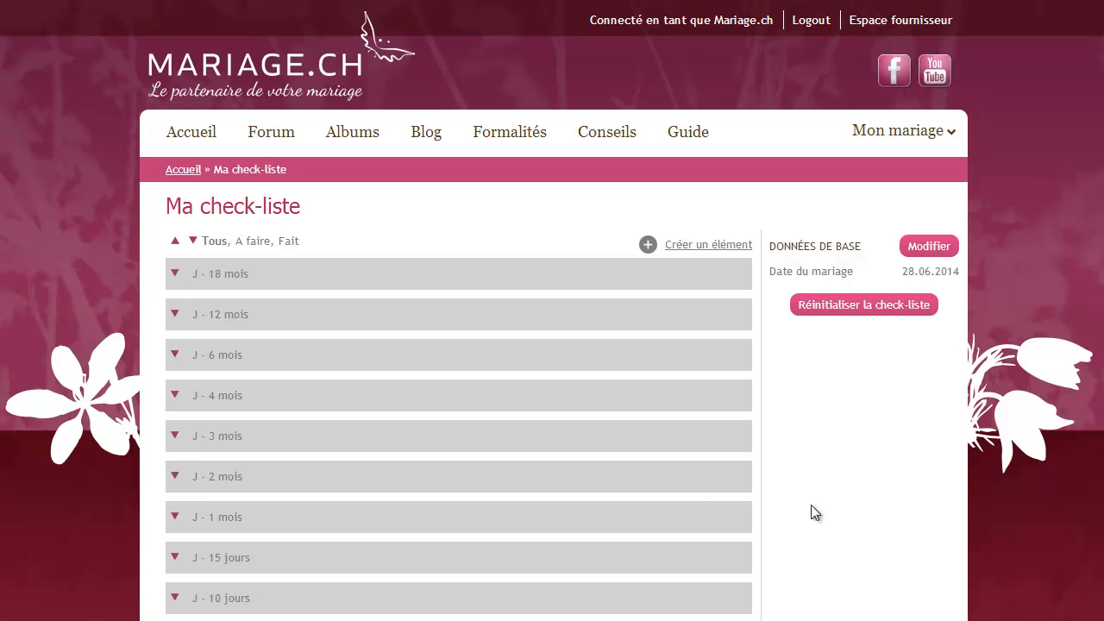
scroll(823, 505, down, 3)
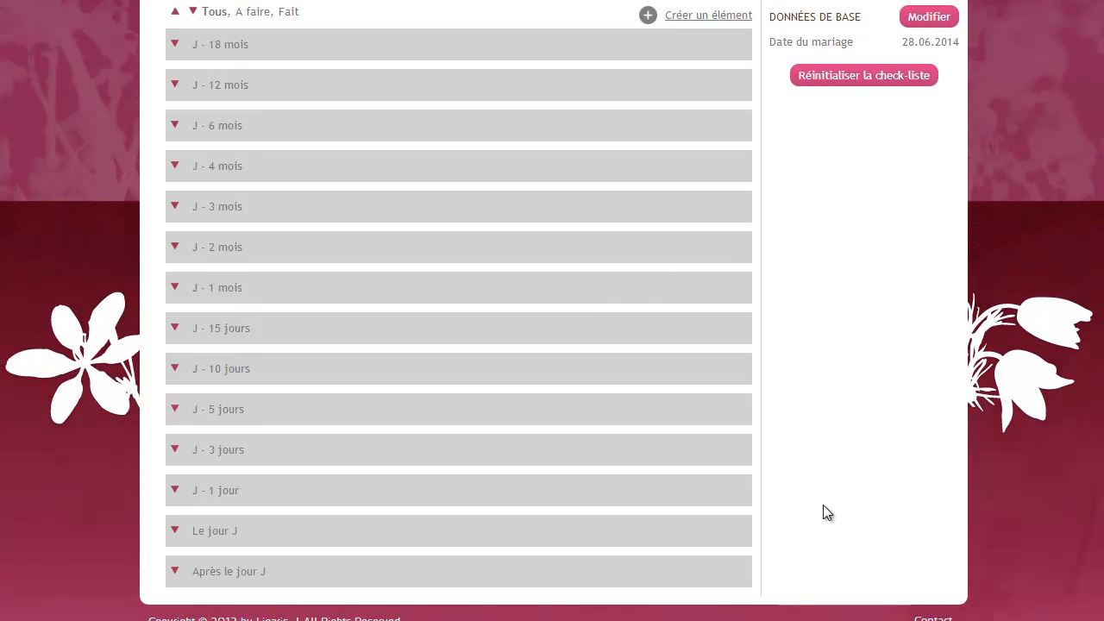
scroll(823, 504, up, 3)
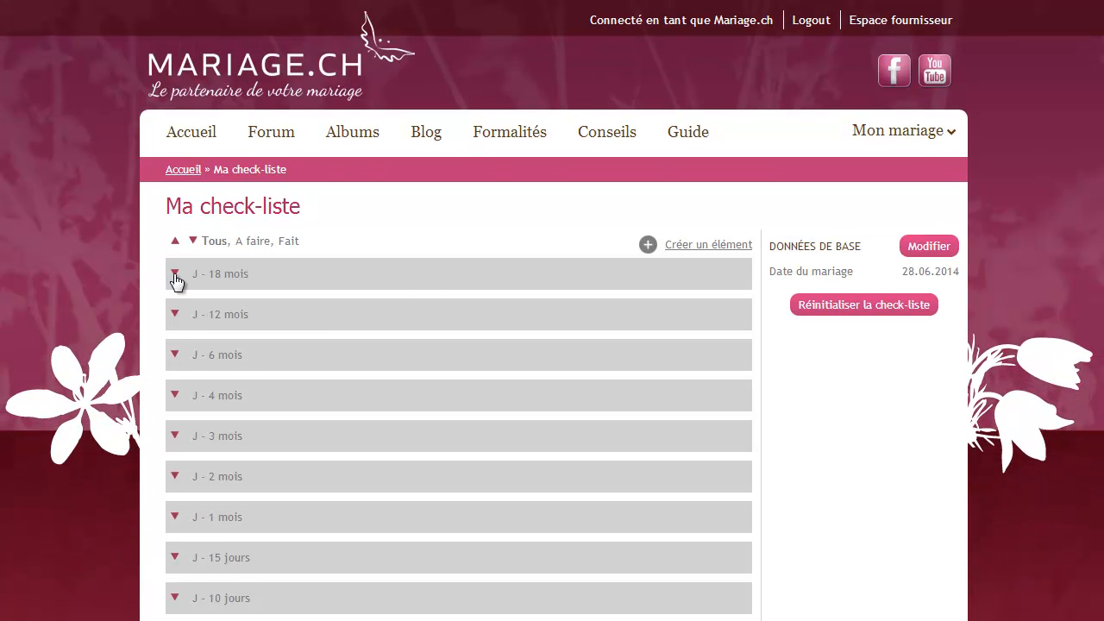
Step: Expand the J - 18 mois section and mark the Save the date and La réception tasks as done
click(175, 274)
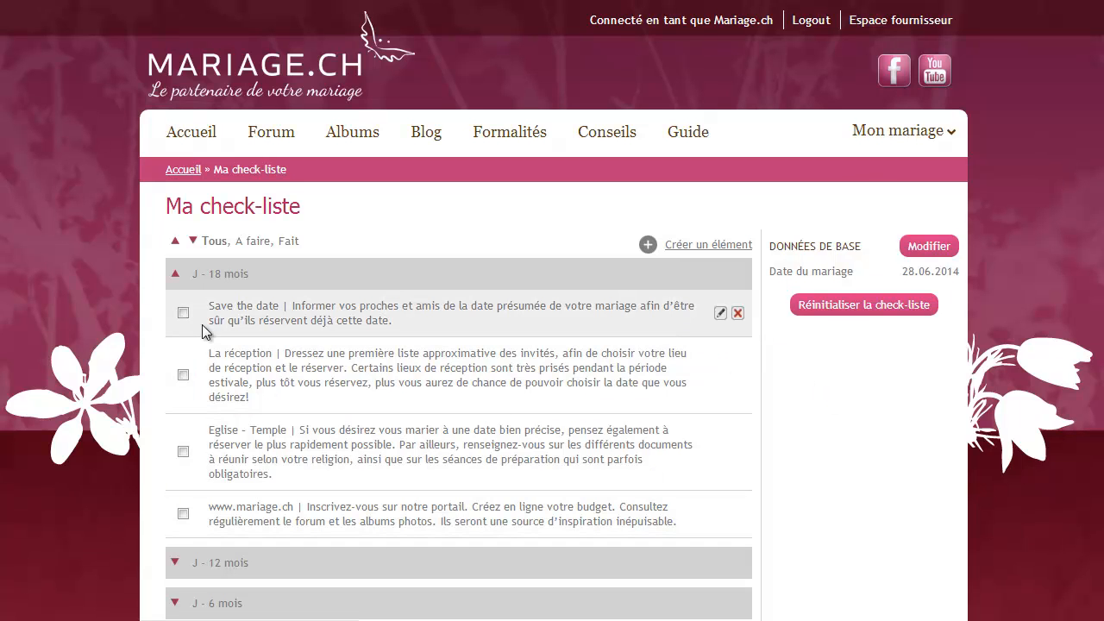
click(183, 313)
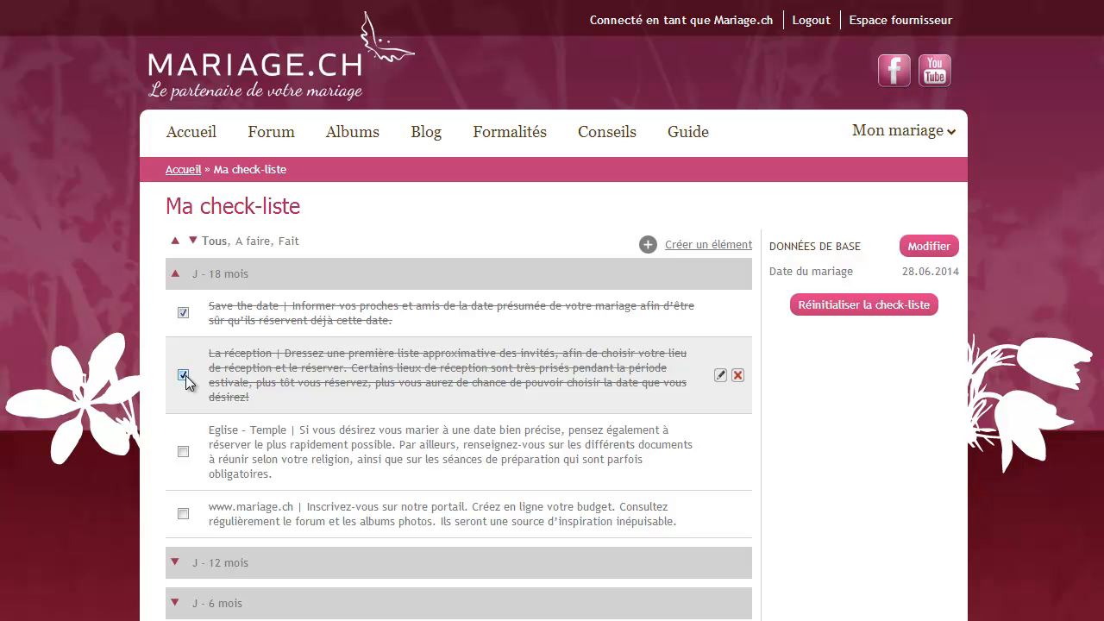
Step: Expand the J - 12 mois section and delete its La famille task
click(175, 565)
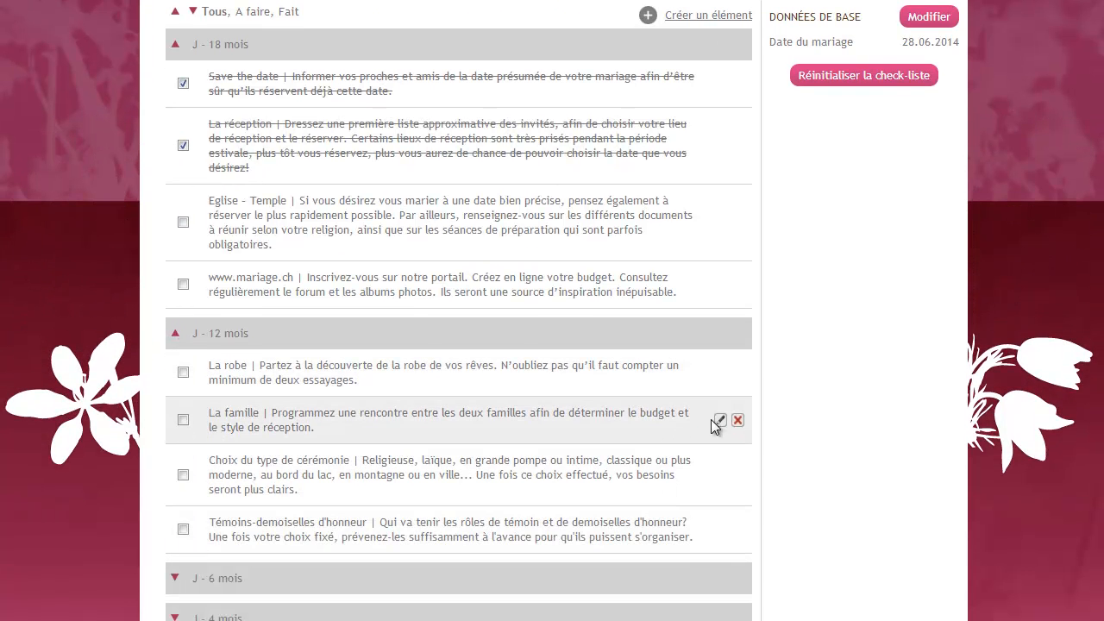
click(738, 419)
click(575, 321)
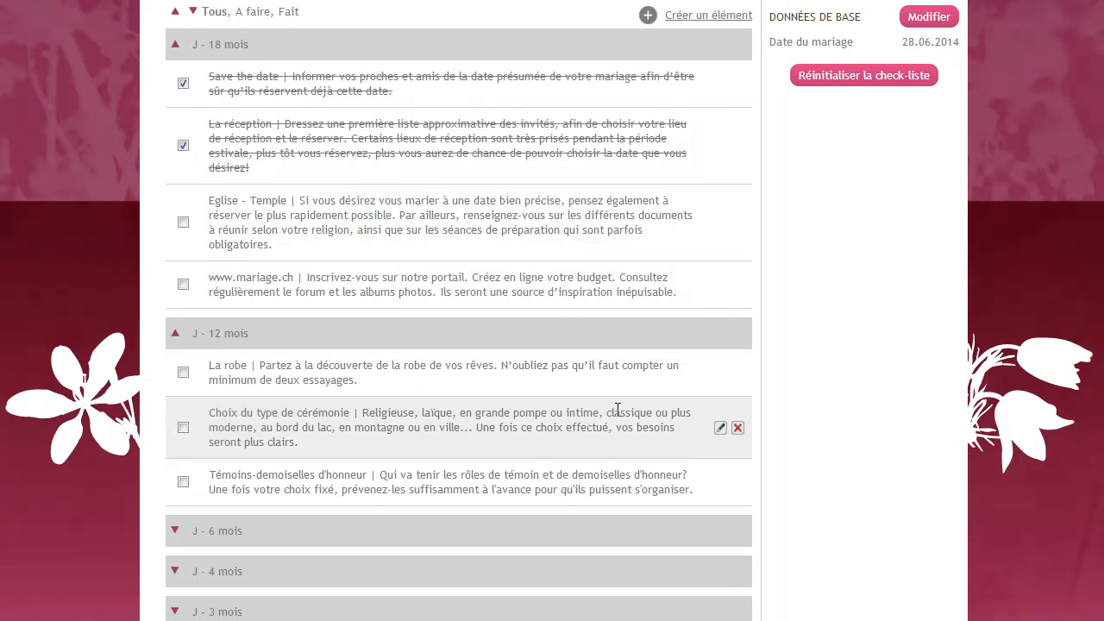
Step: Edit the Eglise – Temple task, moving it to J - 15 mois and adding the note "Commentaire"
scroll(617, 409, up, 3)
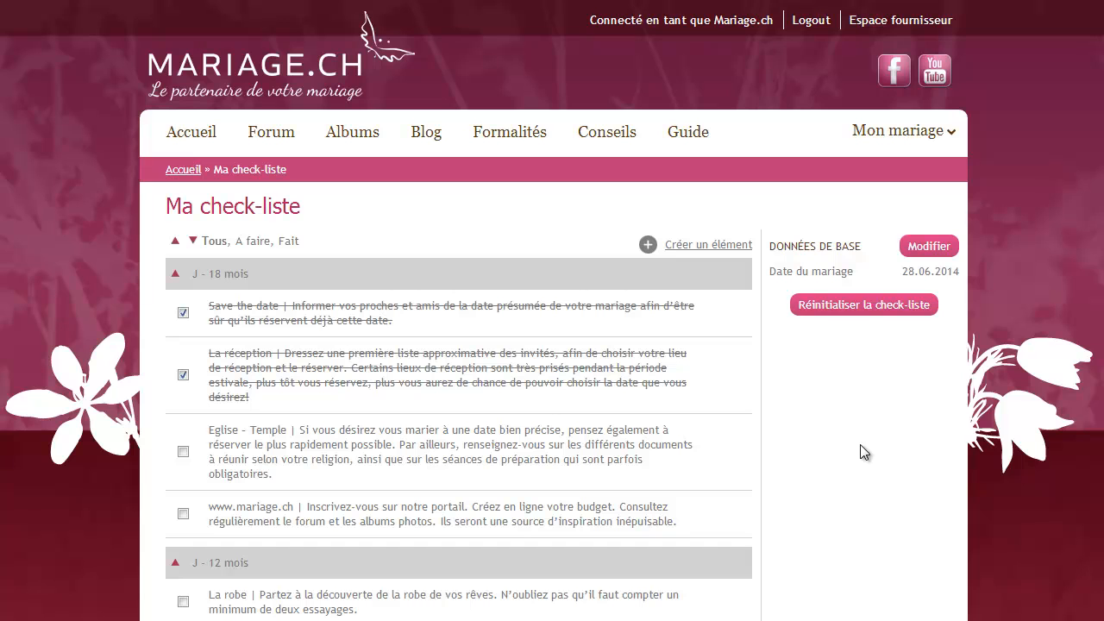
mouse_move(719, 452)
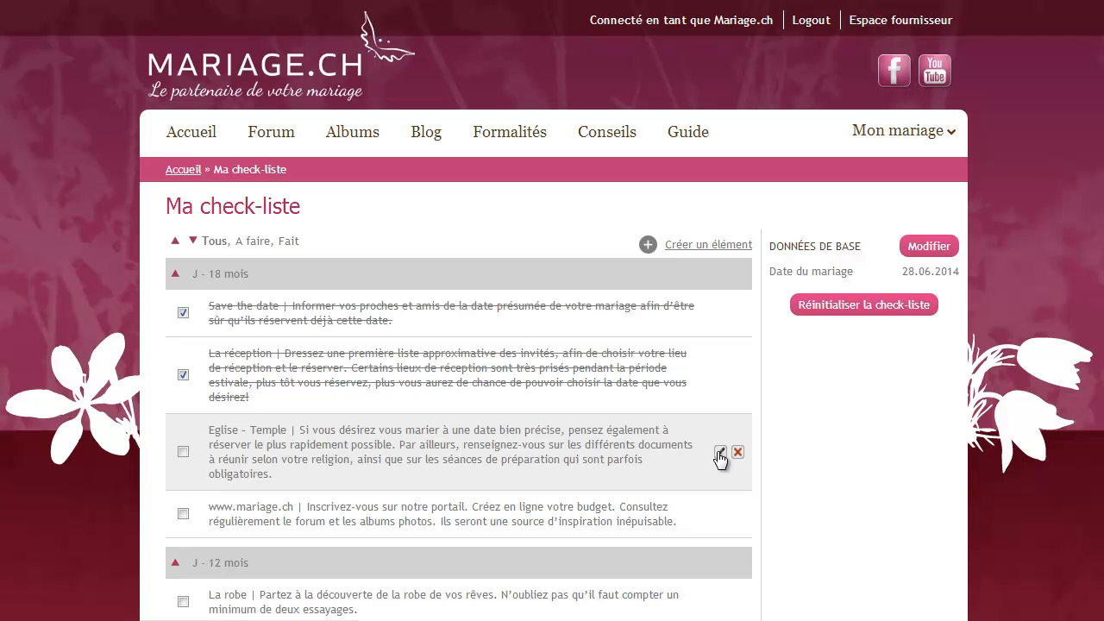
click(720, 453)
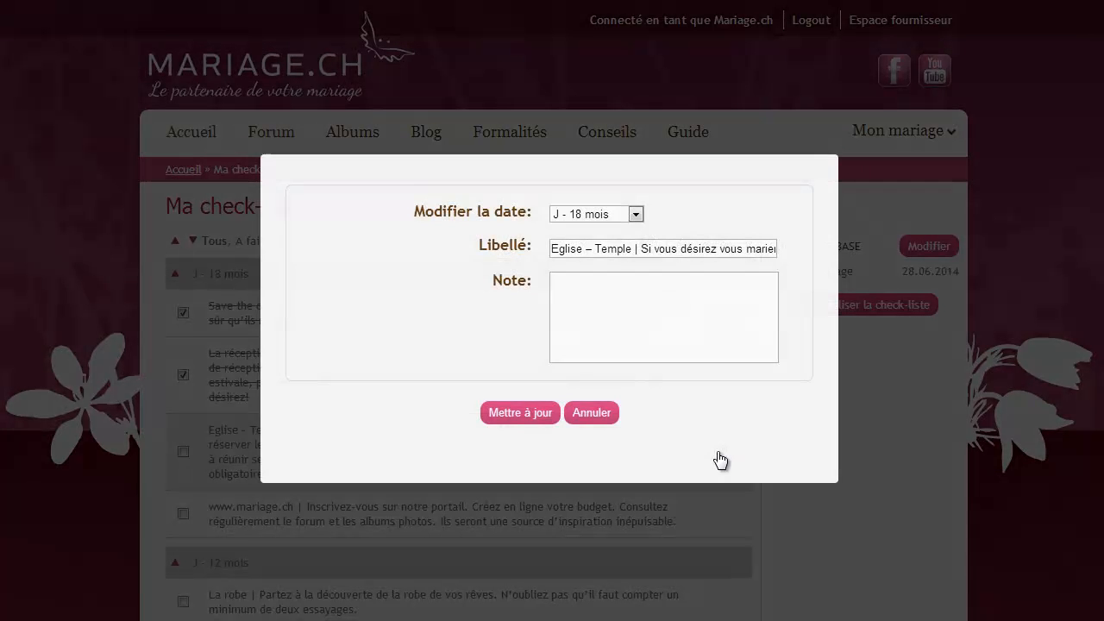
click(636, 237)
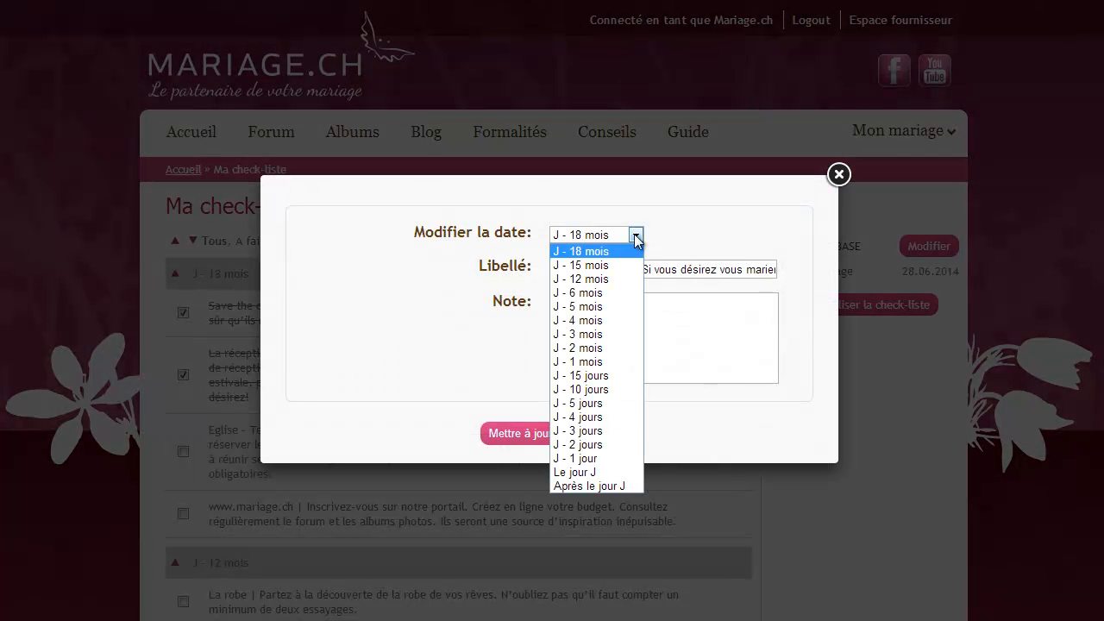
click(603, 267)
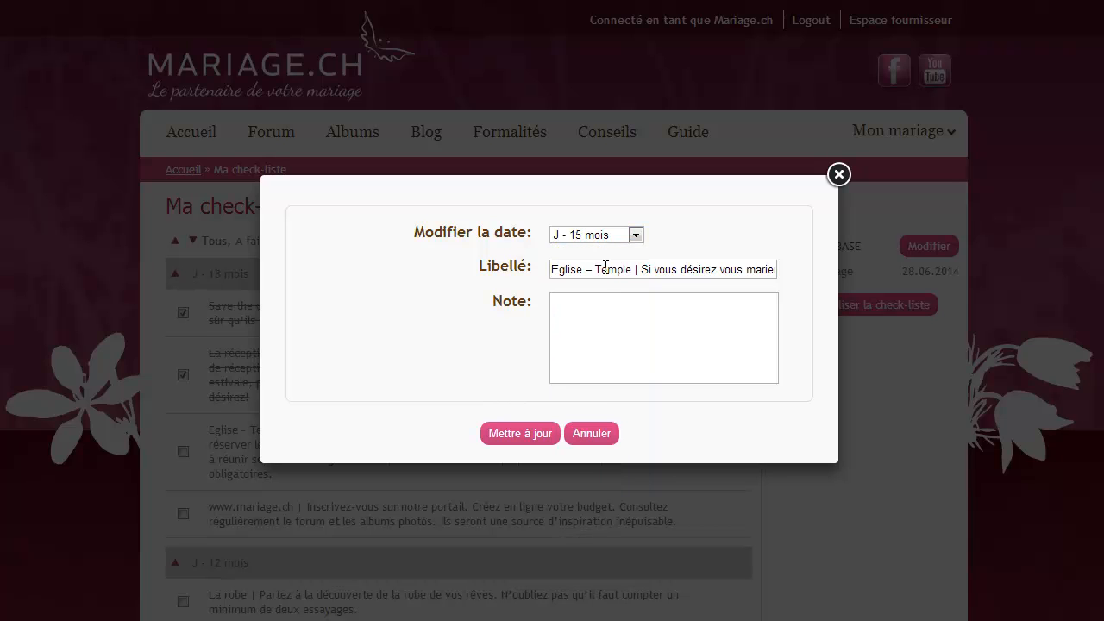
click(586, 313)
text(Commentaire)
click(518, 433)
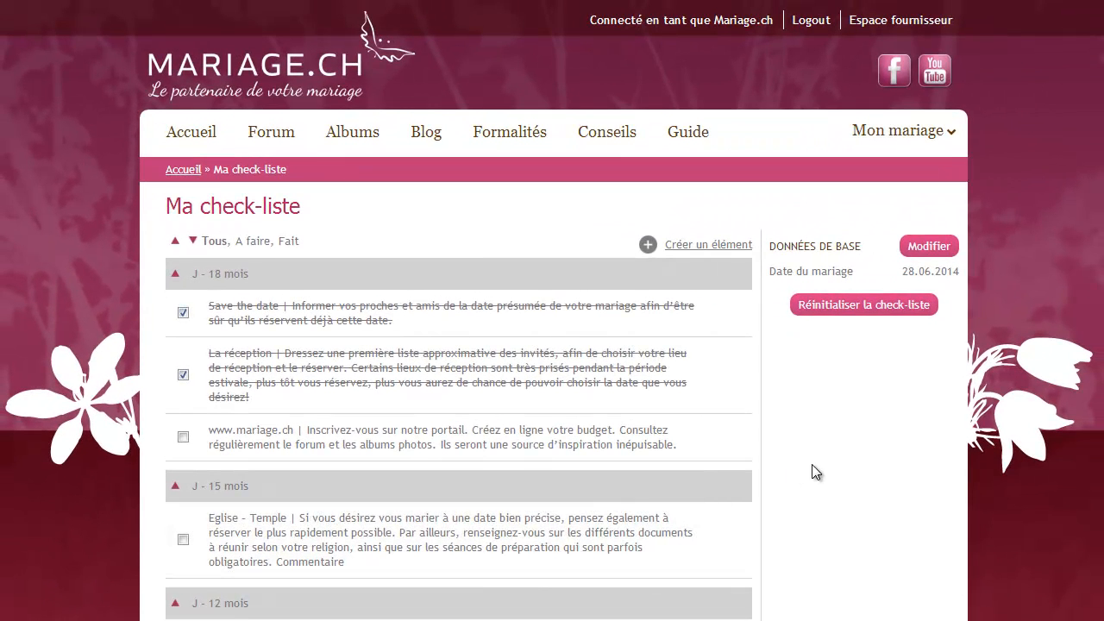
Step: Create a J - 12 mois task labelled "Passer à l'agence de voyage" with the note "Demander catalogues"
click(701, 247)
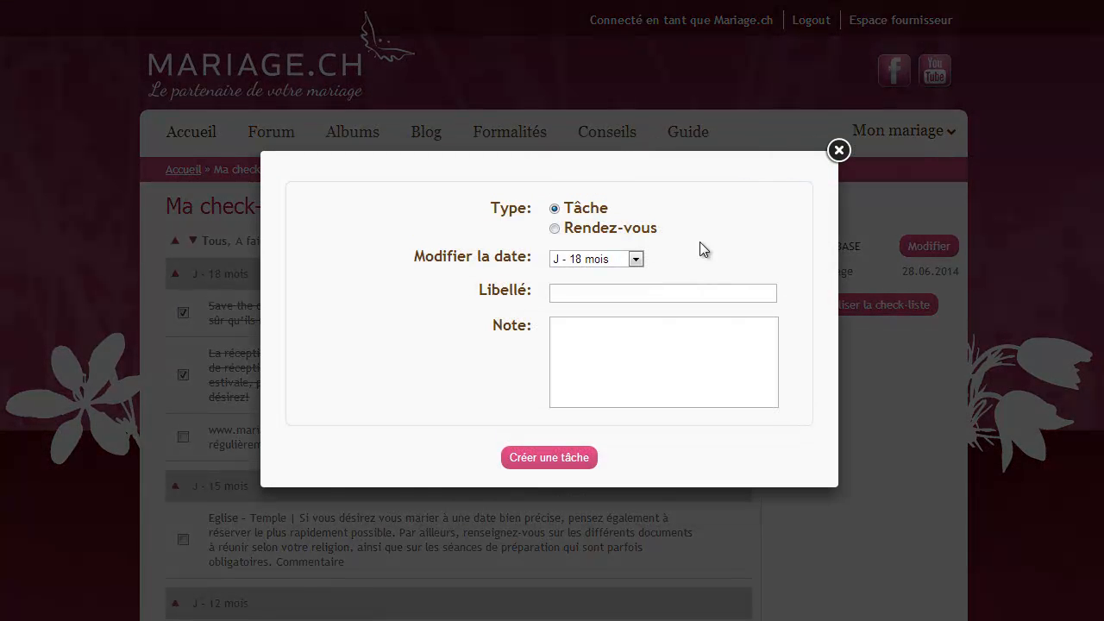
click(636, 258)
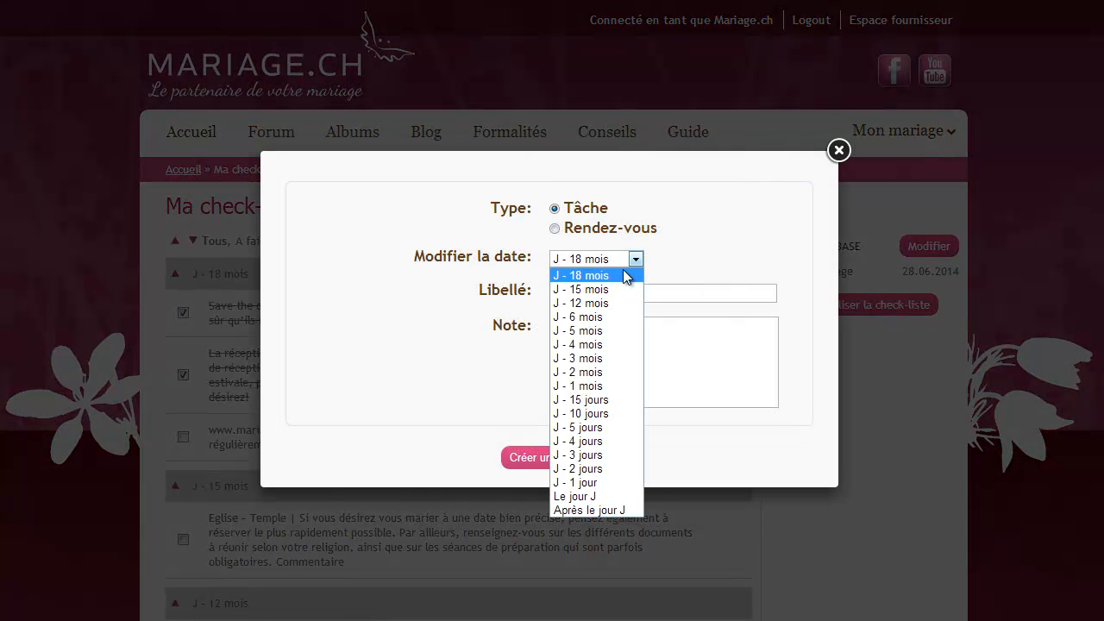
click(597, 304)
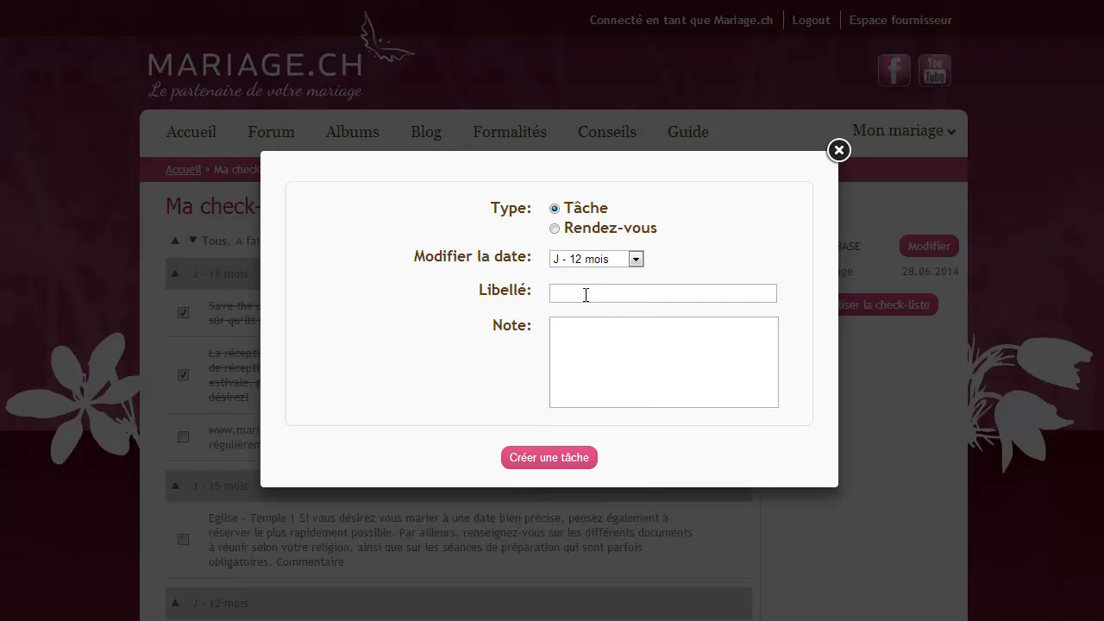
click(586, 294)
text(Passer)
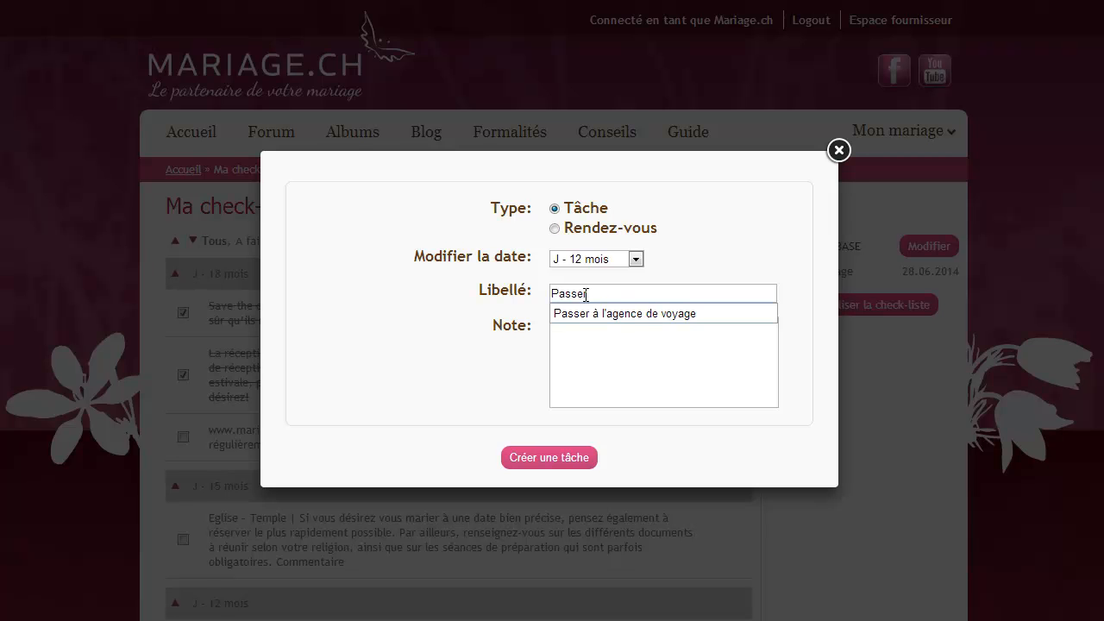
key(Down)
key(Tab)
text(Demander catalogues)
click(565, 463)
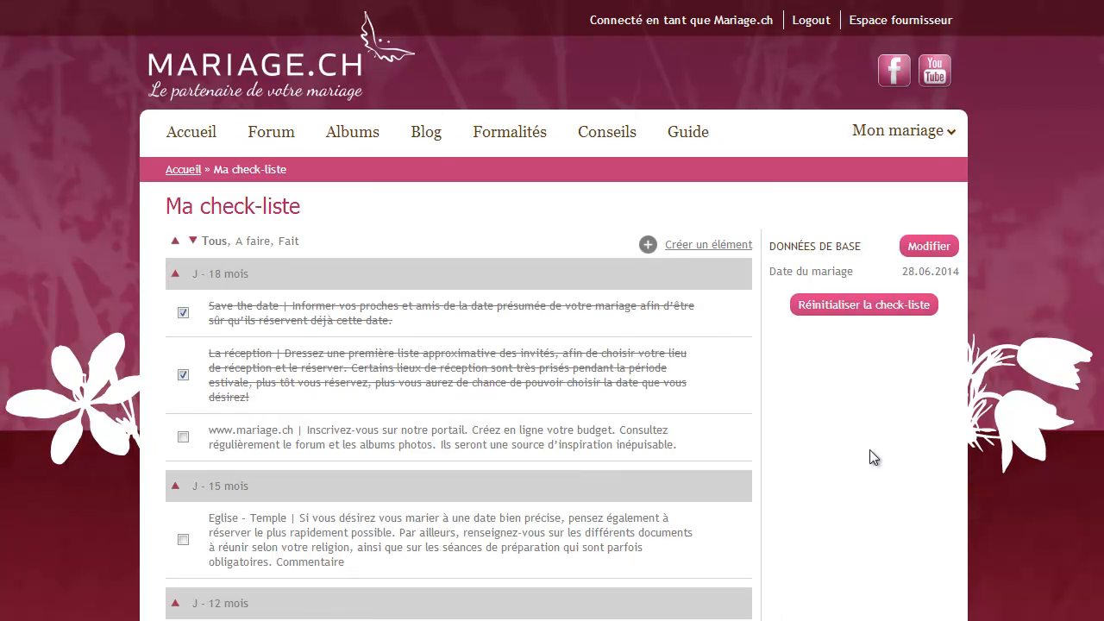
Step: Start a new checklist element of type Rendez-vous dated 14.01.2014 at 11:30
click(717, 248)
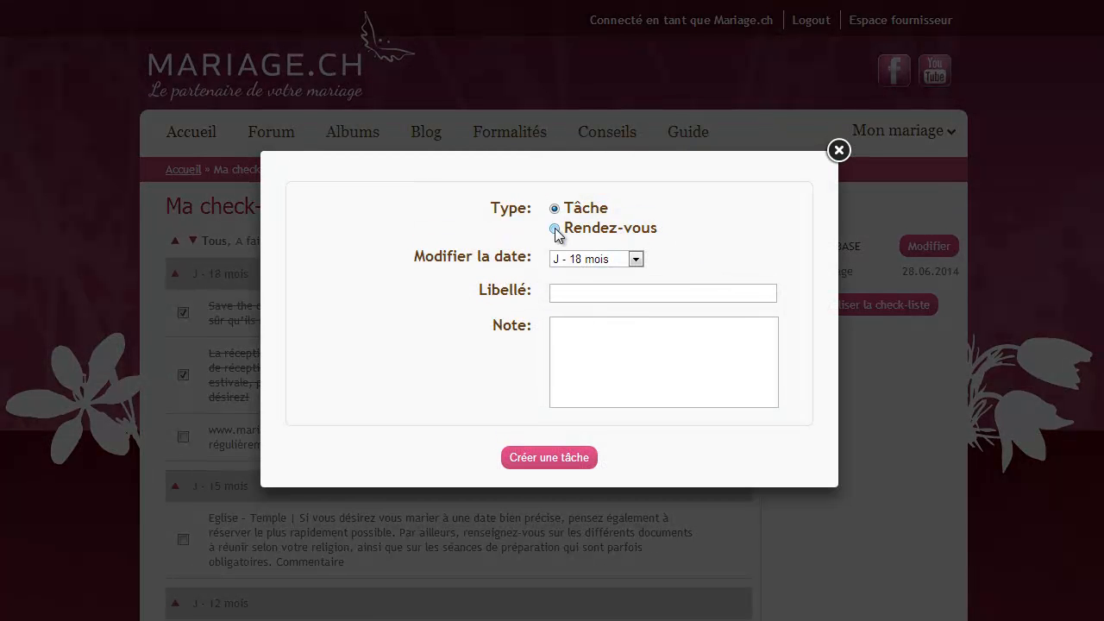
click(555, 229)
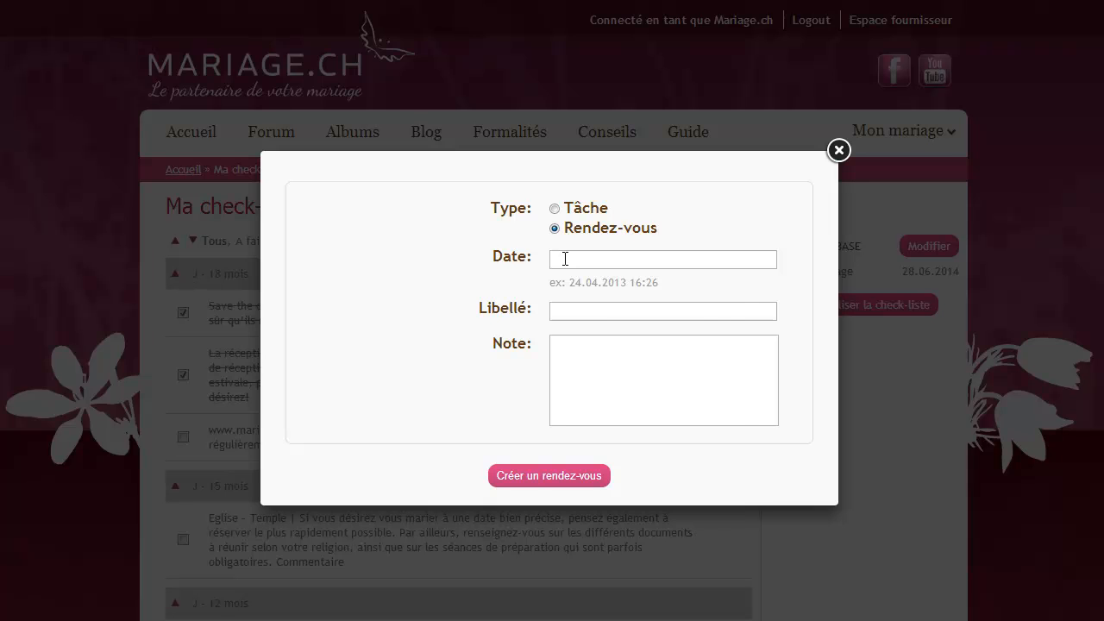
click(565, 259)
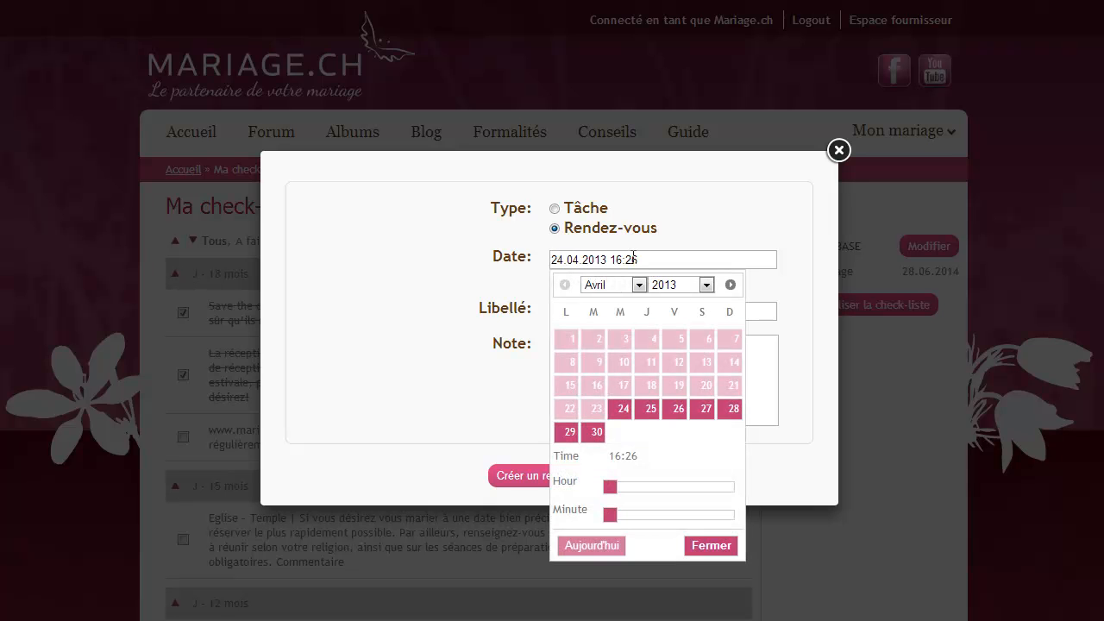
click(707, 285)
click(668, 315)
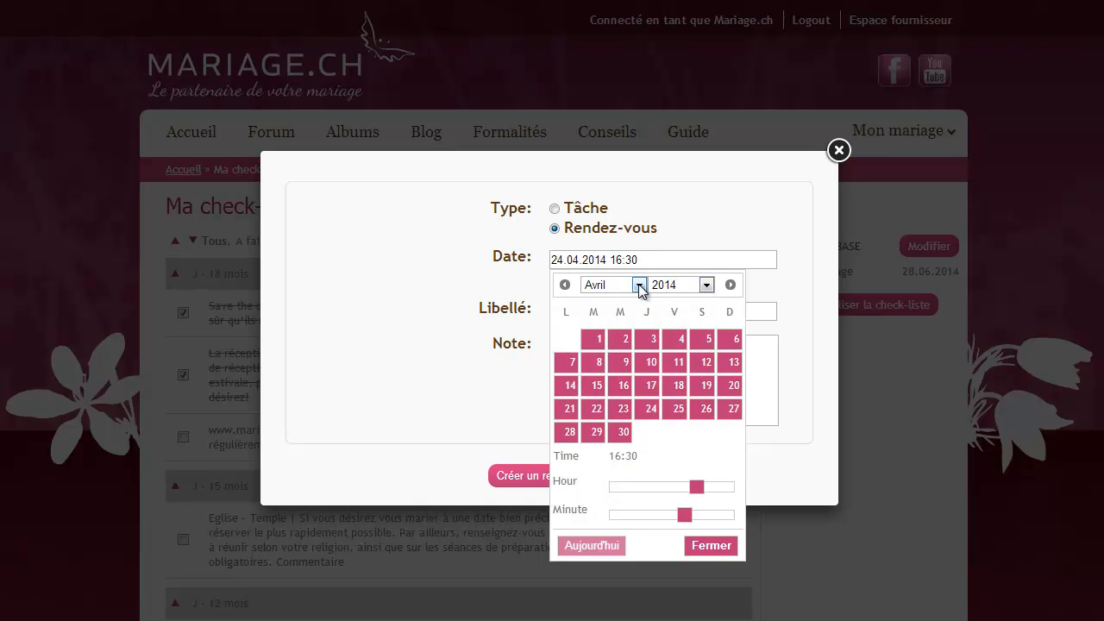
click(638, 284)
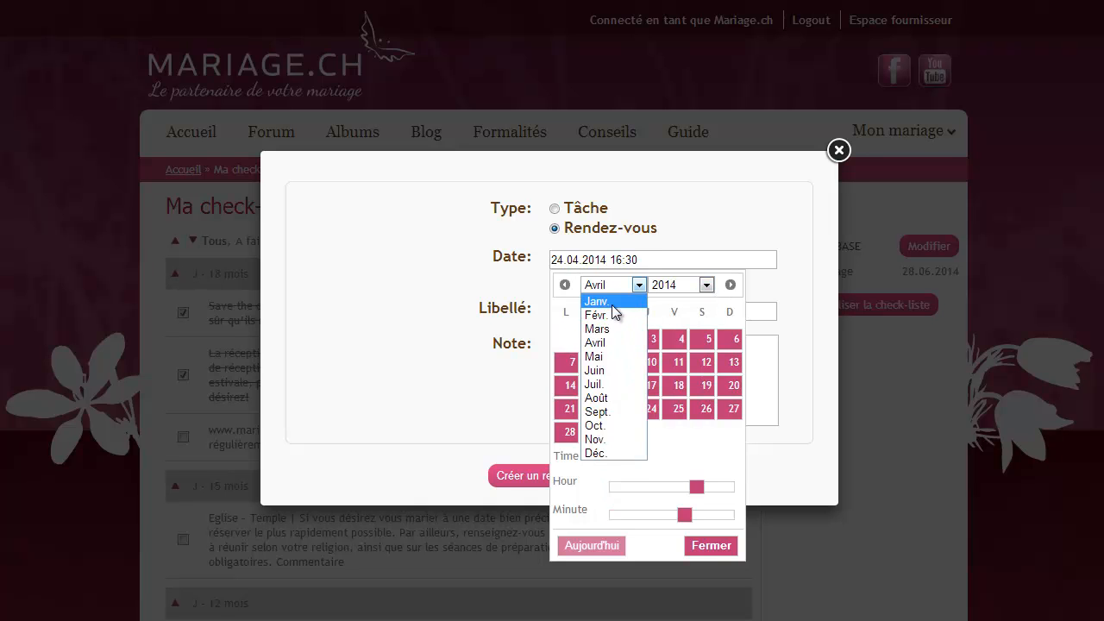
click(613, 304)
click(597, 390)
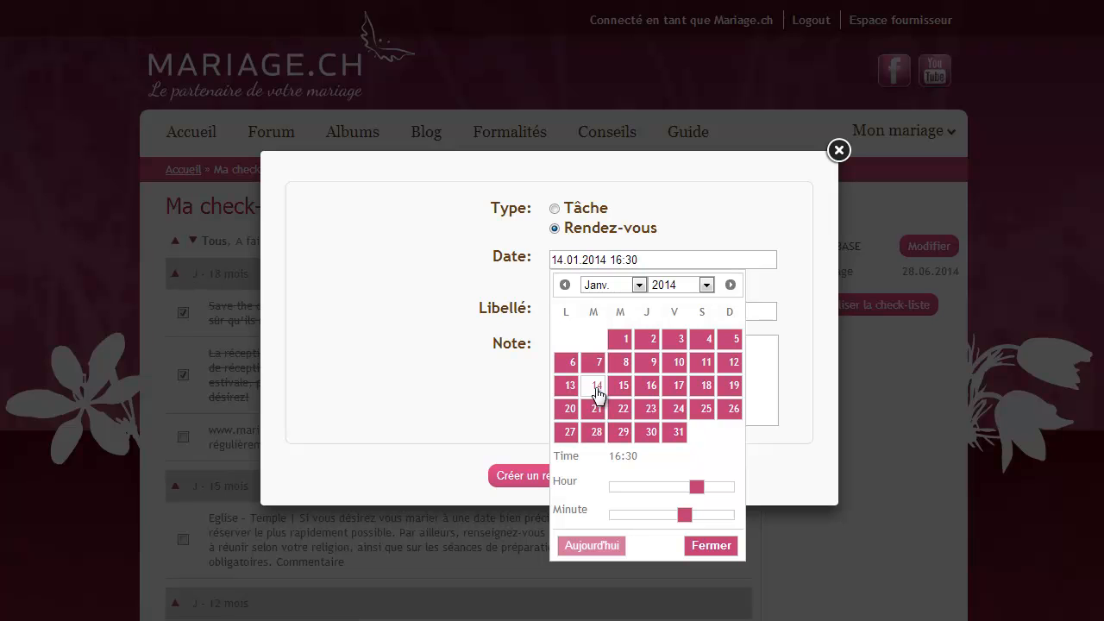
drag(691, 489, 667, 487)
click(707, 551)
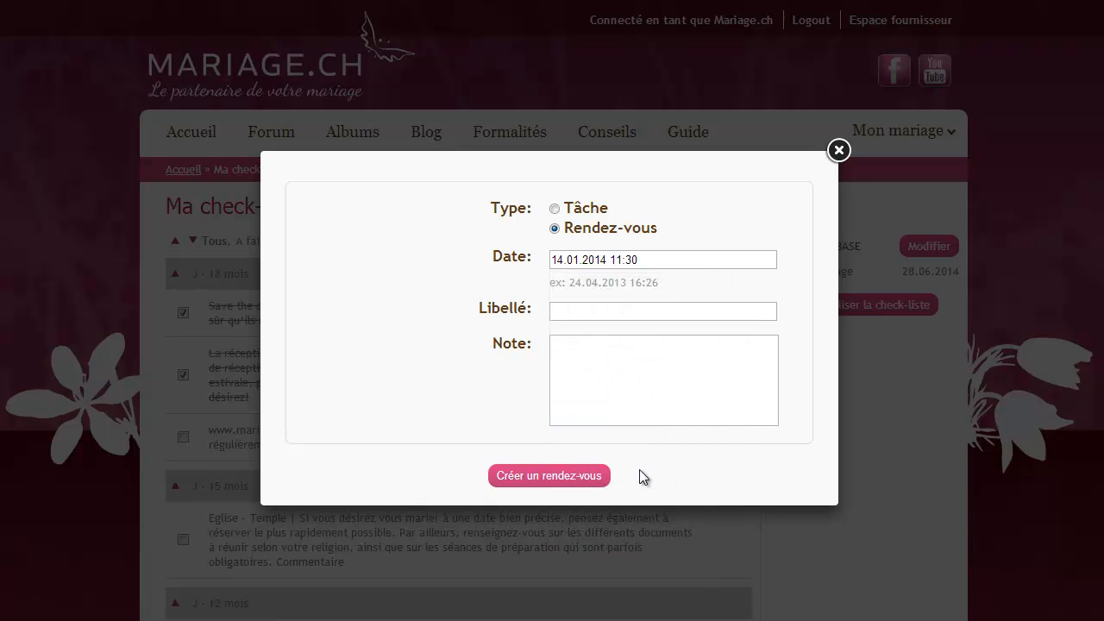
Step: Label the appointment "Rv chez le photographe", add the note "Prendre un album référence" and create it
click(570, 318)
text(RV chez)
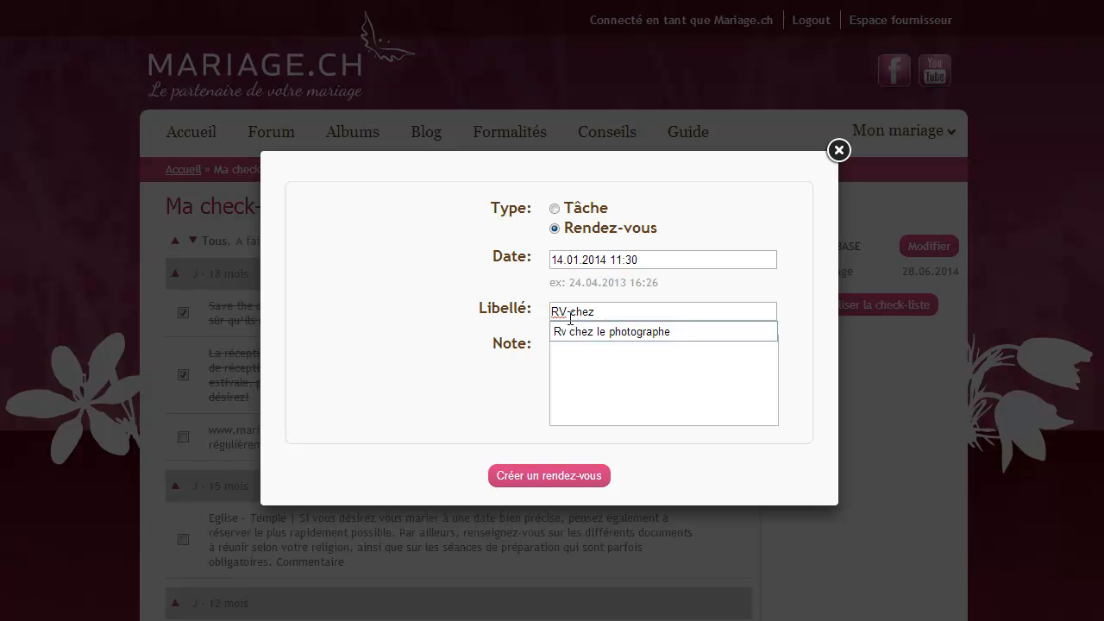
key(Tab)
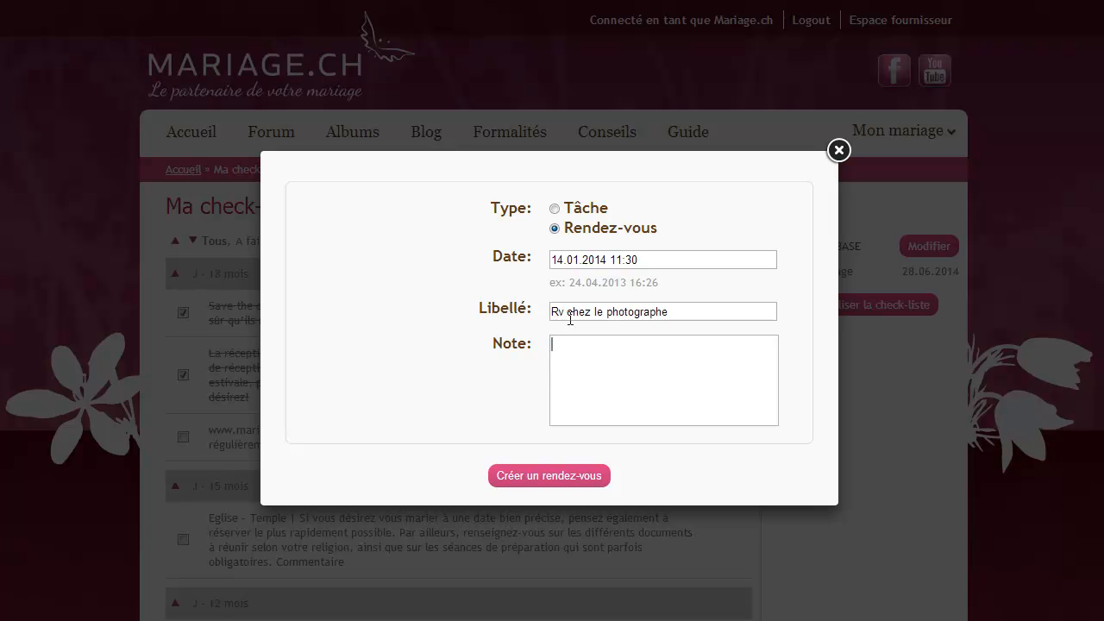
text(Prendre un album référence)
click(560, 476)
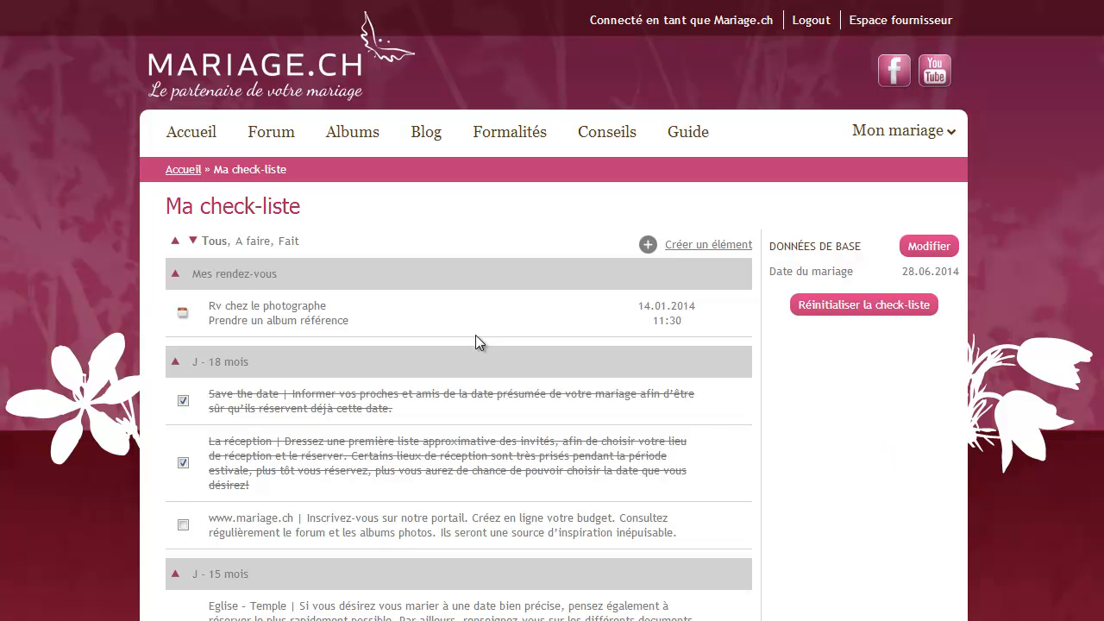
Step: View the checklist filtered by A faire and by Fait, then show Tous with all sections collapsed
click(254, 242)
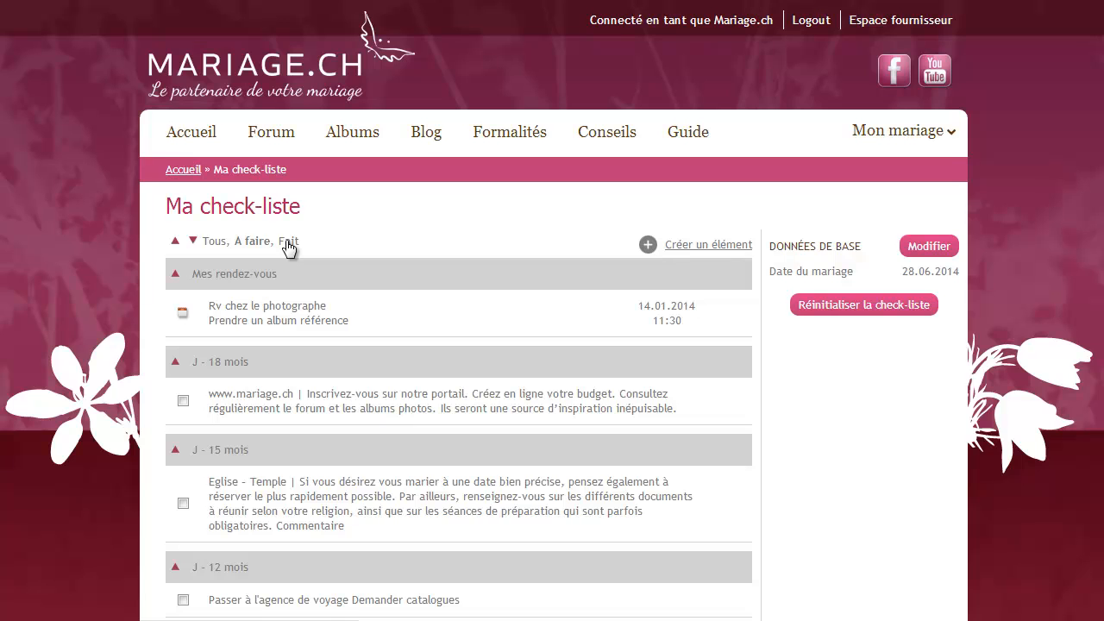
click(287, 242)
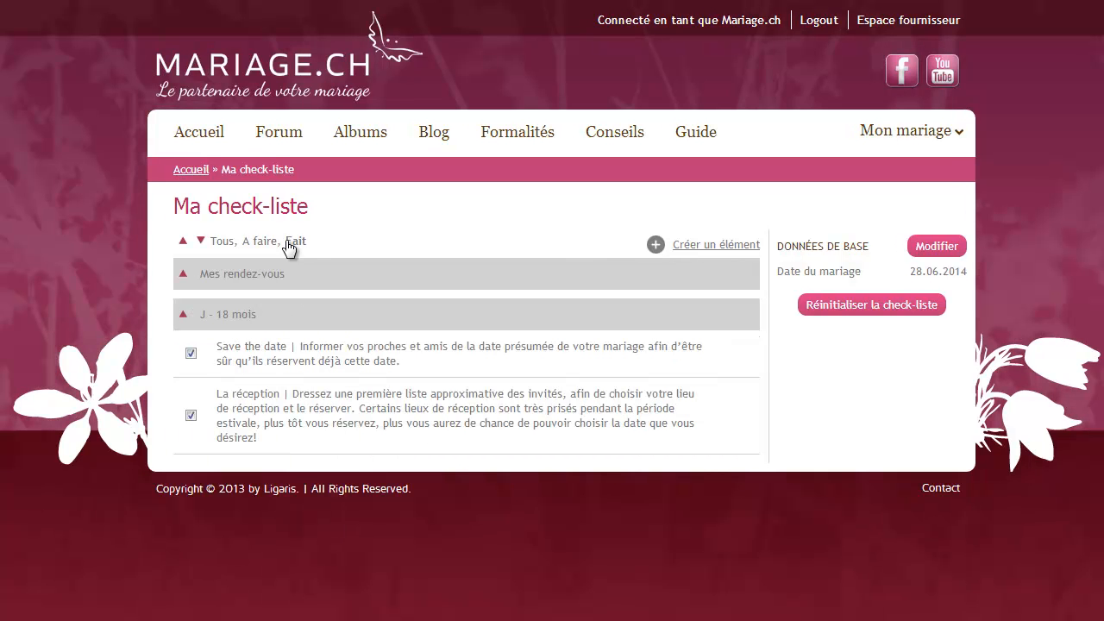
click(224, 245)
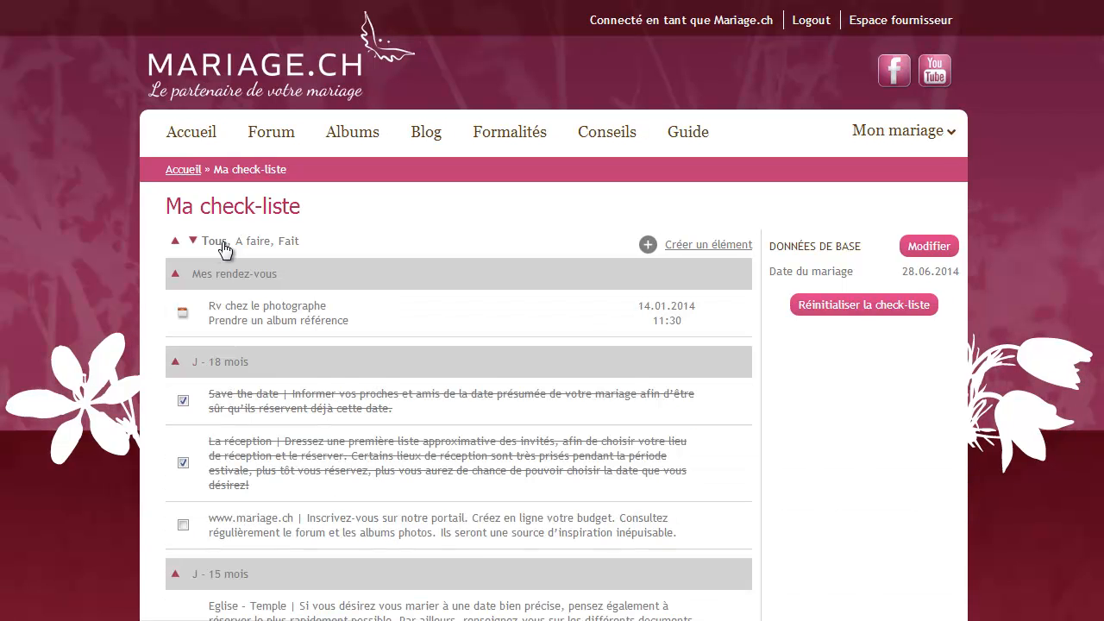
click(175, 244)
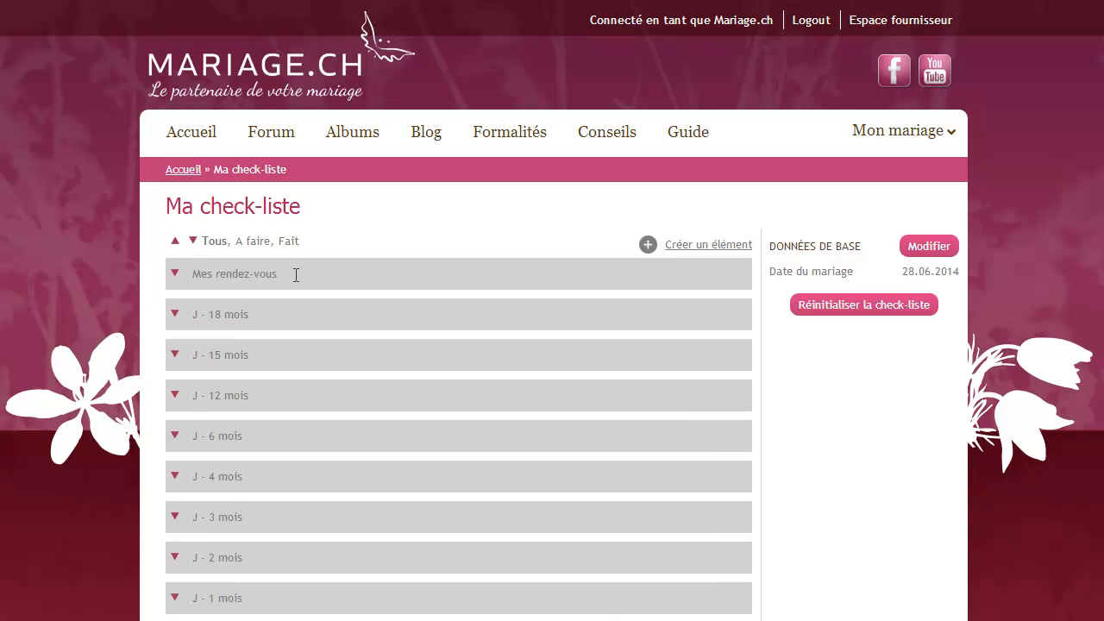